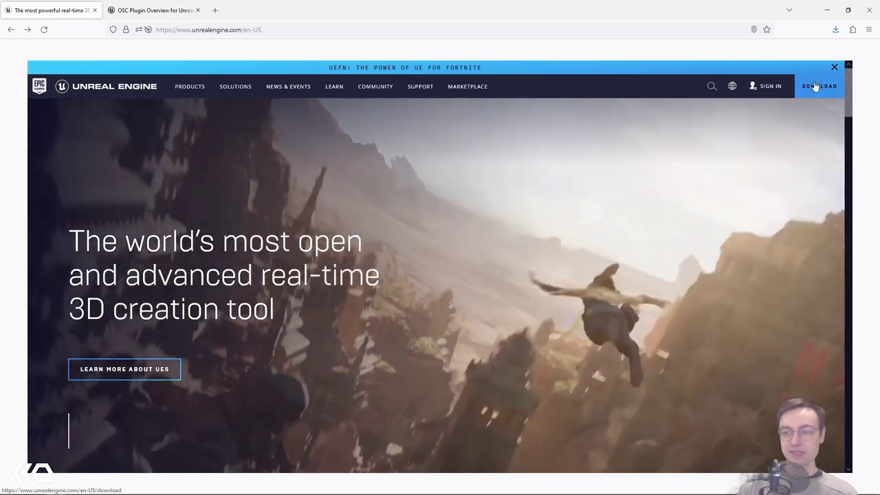
# Go to the Unreal Engine download page and scroll down toward the Open Launcher option
pyautogui.click(815, 86)
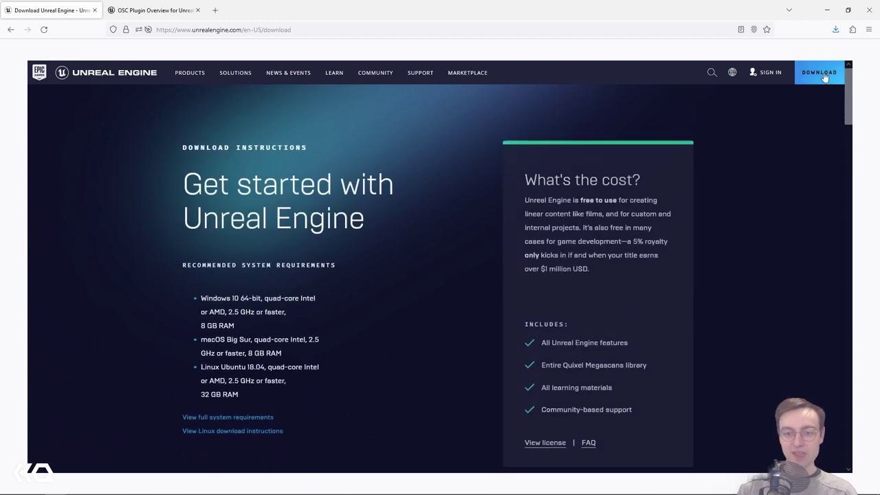
pyautogui.scroll(-2, 381, 302)
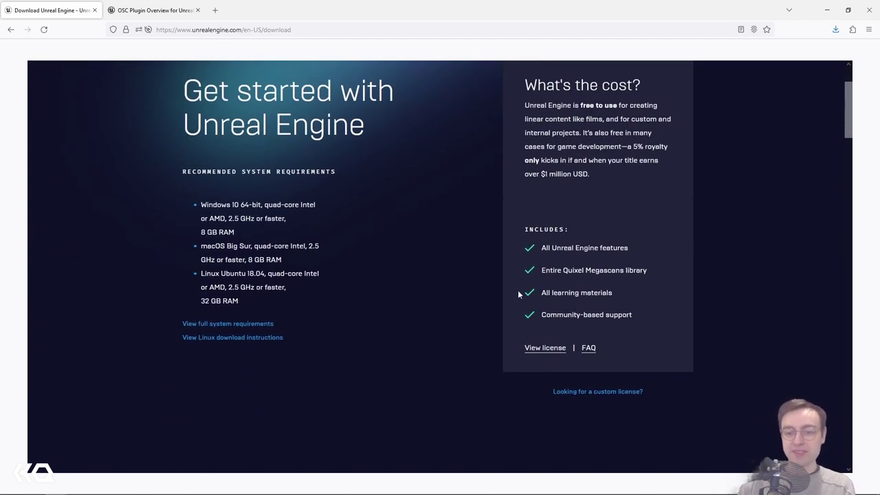
pyautogui.scroll(-3, 338, 261)
pyautogui.scroll(-3, 338, 261)
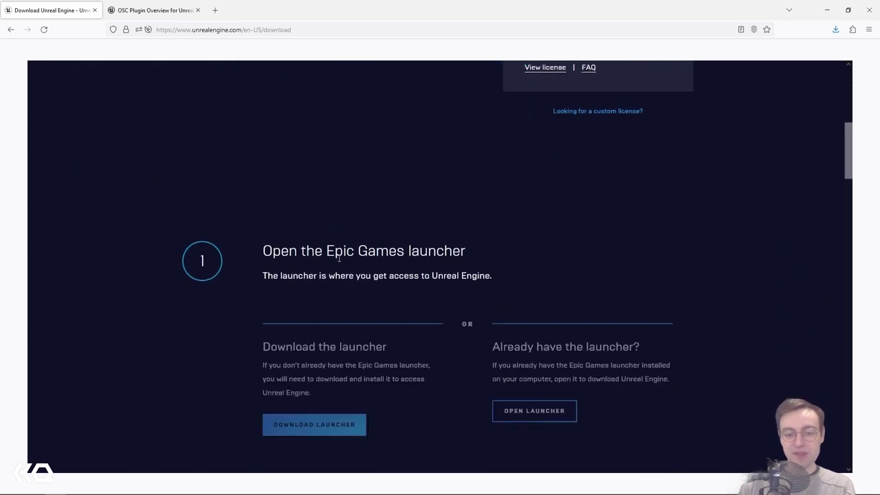
pyautogui.scroll(-1, 323, 296)
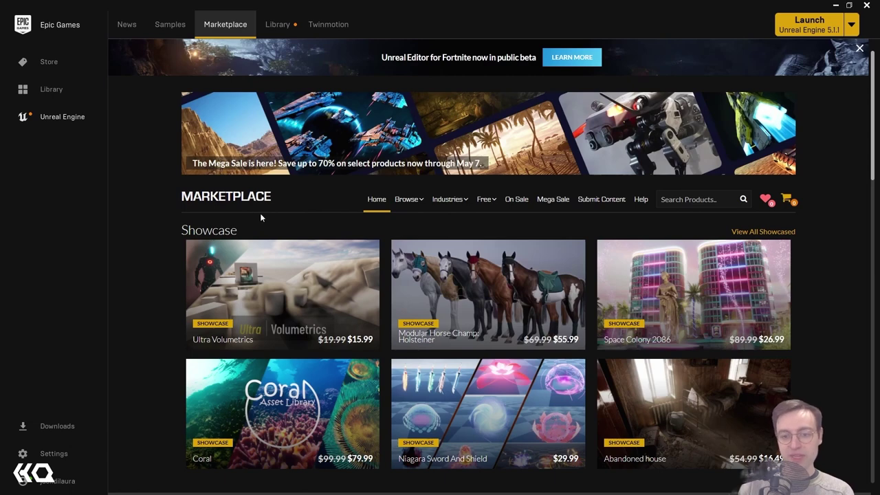
# Search the Marketplace for 'subway' and filter the results to Free only
pyautogui.moveTo(484, 203)
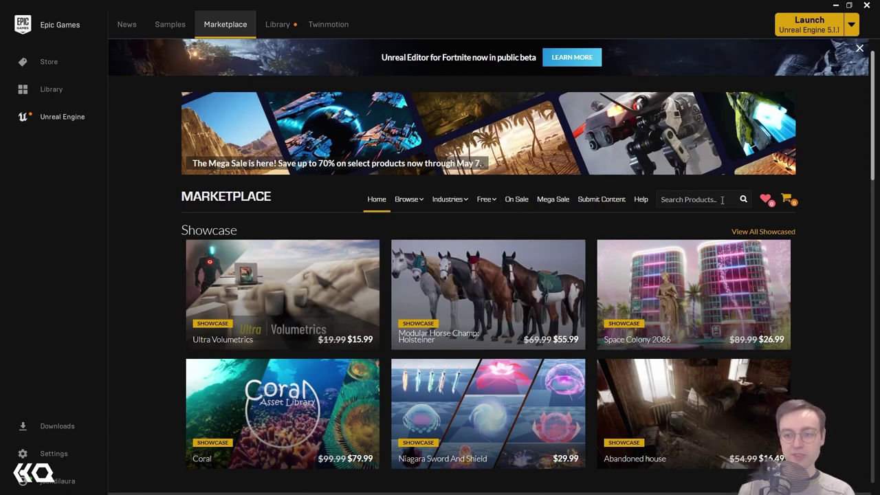
pyautogui.write('s')
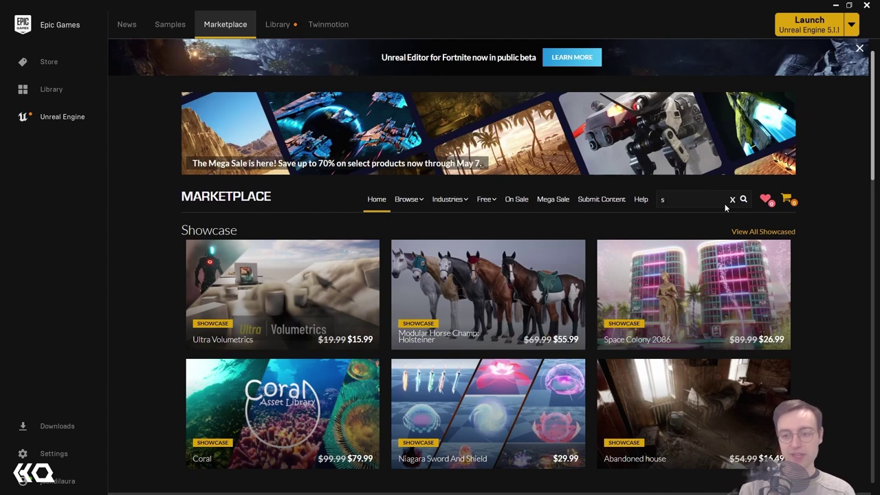
pyautogui.write('ubway')
pyautogui.press('Return')
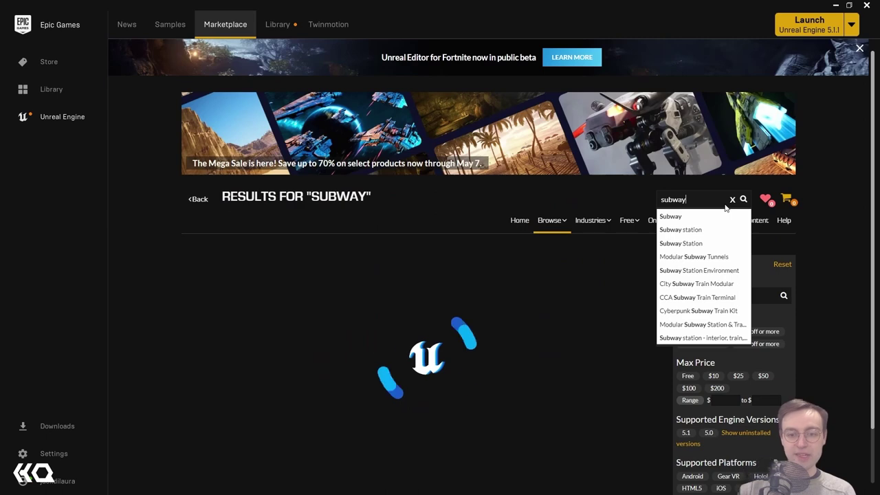
pyautogui.scroll(-1, 395, 215)
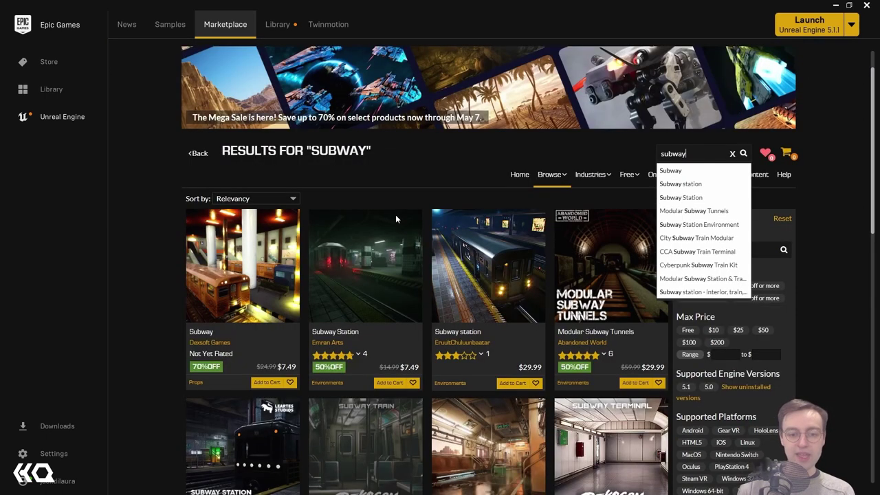
pyautogui.click(171, 239)
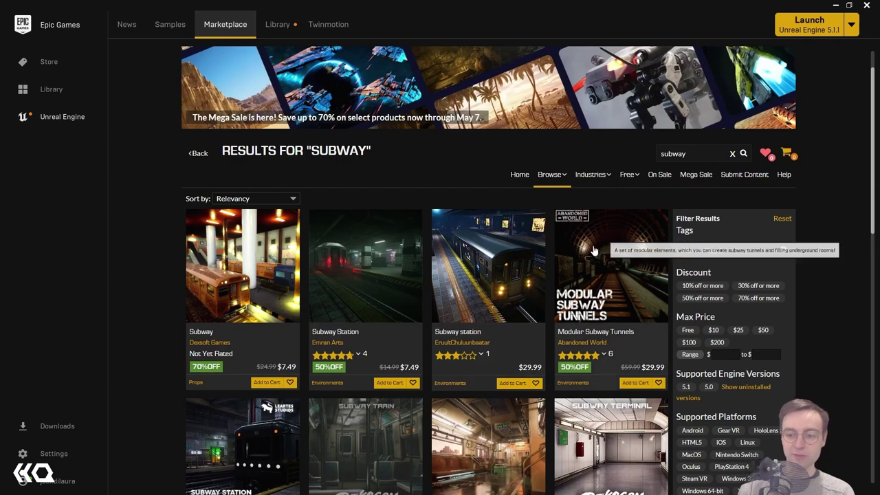
pyautogui.click(688, 331)
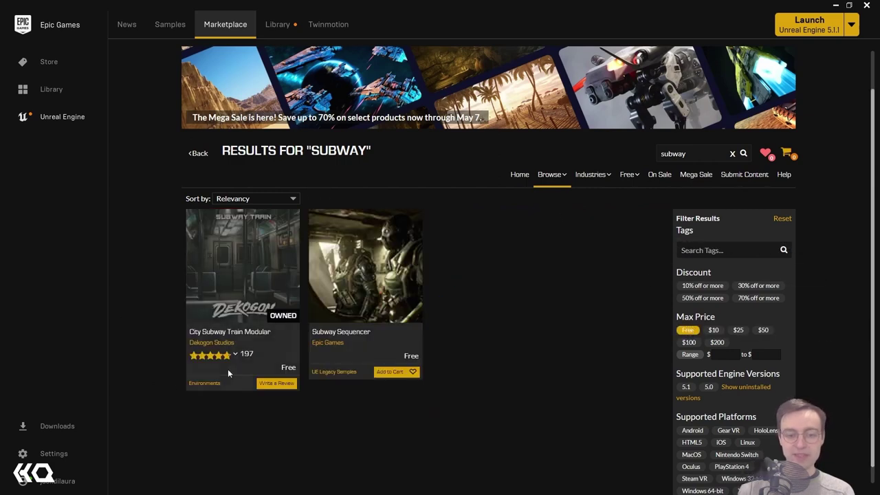
# Open the City Subway Train Modular content detail page and review its Create Project options
pyautogui.click(221, 334)
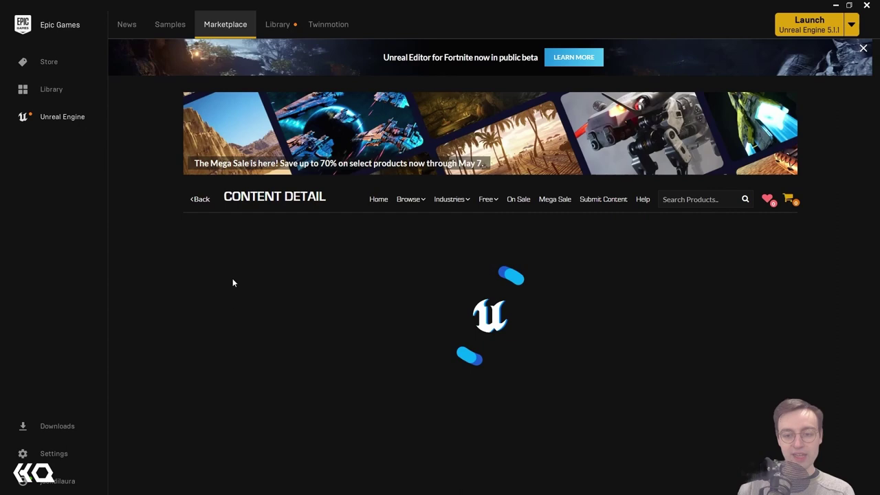
pyautogui.scroll(-2, 658, 238)
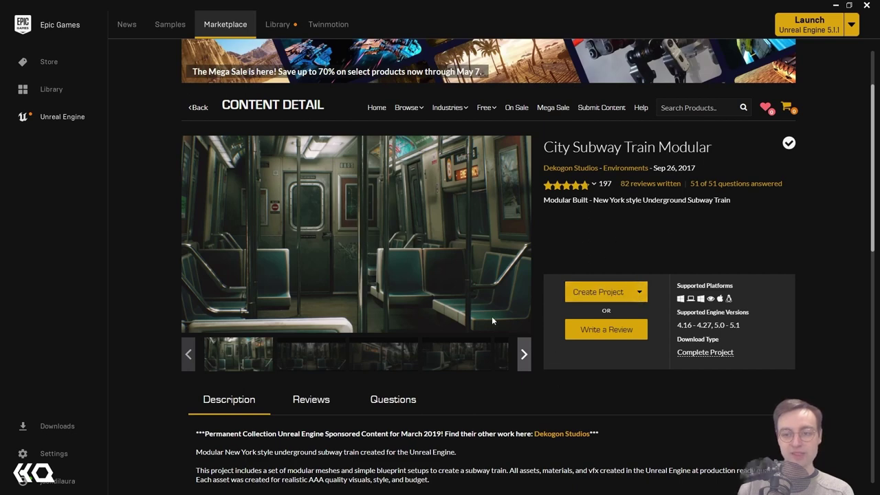
# Create a project from City Subway Train Modular named TD_OSC_Test for engine 5.1
pyautogui.click(581, 294)
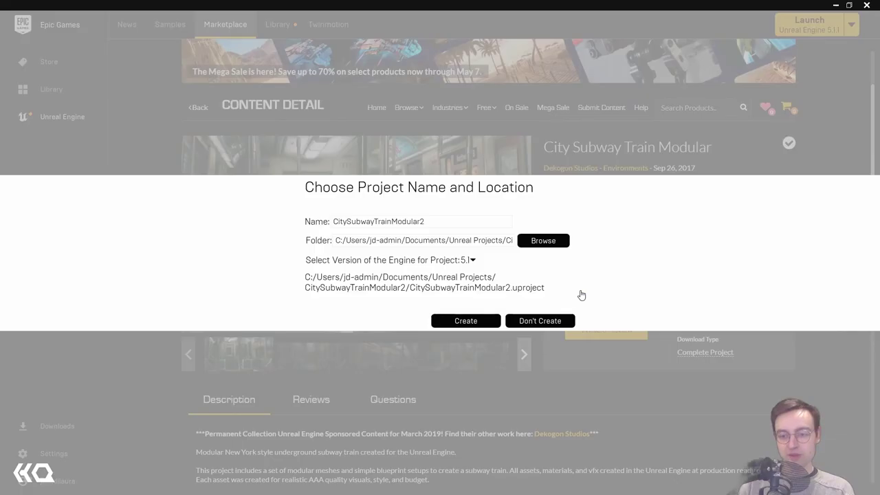
pyautogui.doubleClick(360, 222)
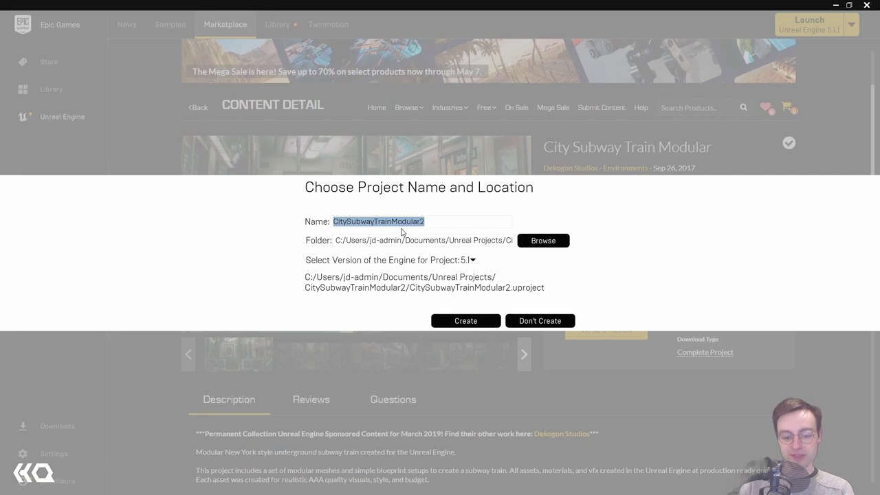
pyautogui.write('TD_OSC_')
pyautogui.write('t')
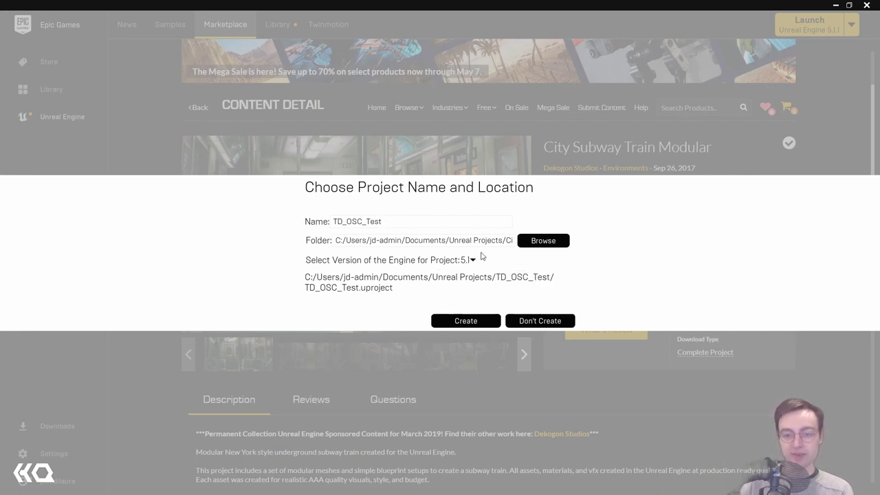
pyautogui.click(459, 322)
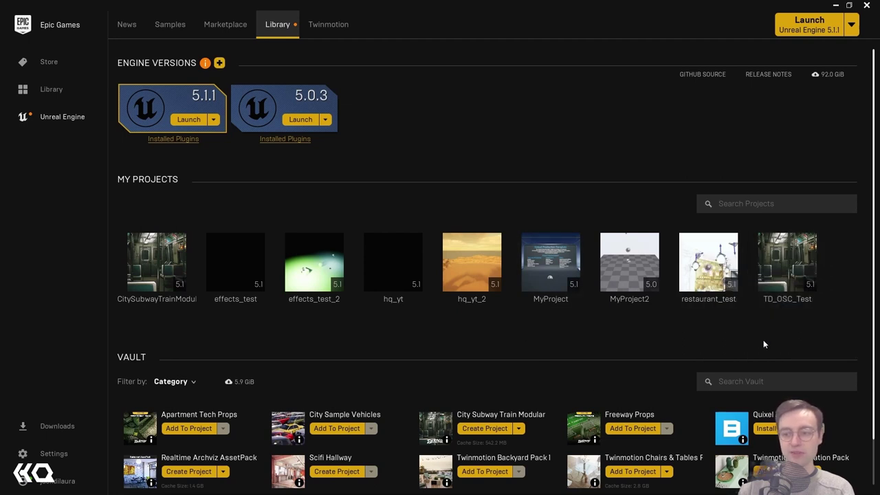
# Launch TD_OSC_Test from My Projects, answering No to the graphics driver download
pyautogui.moveTo(789, 266)
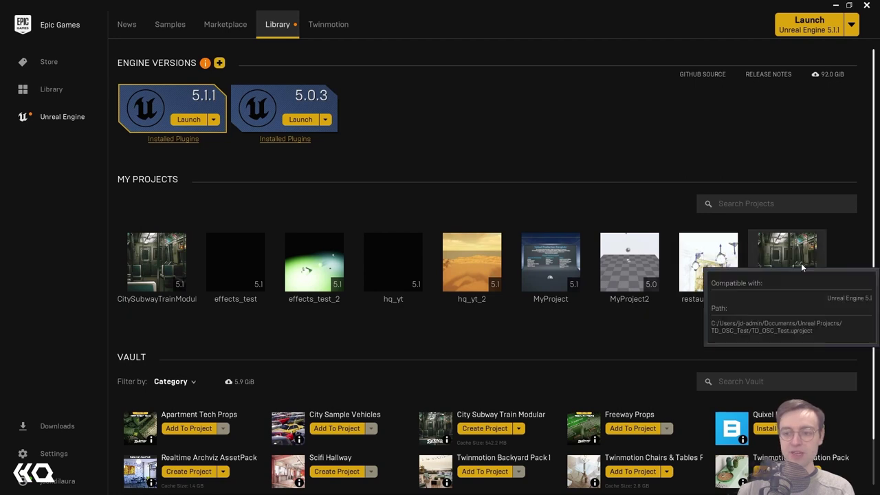
pyautogui.doubleClick(801, 267)
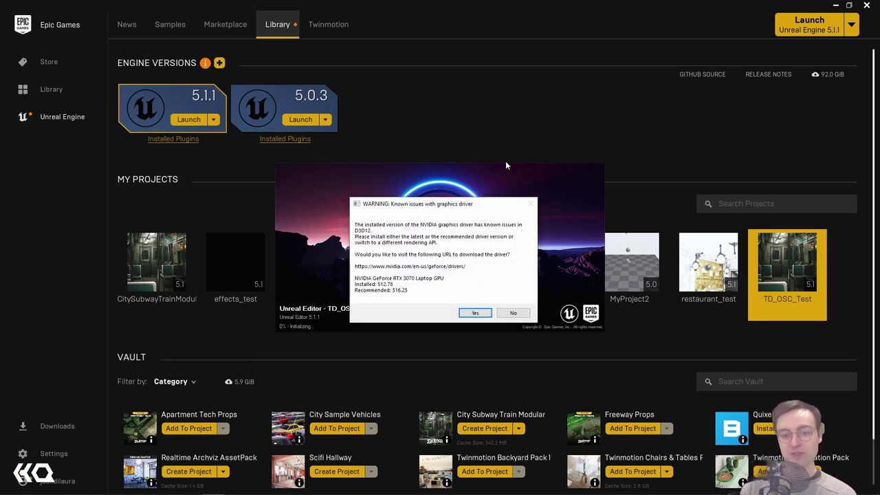
pyautogui.click(516, 313)
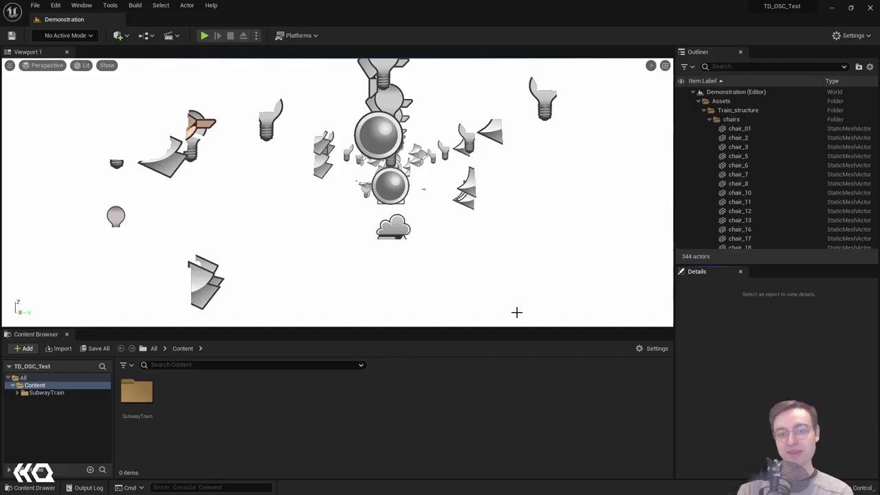
# Switch from Unreal Editor to TouchDesigner with Alt+Tab
pyautogui.hotkey('alt', 'Tab')
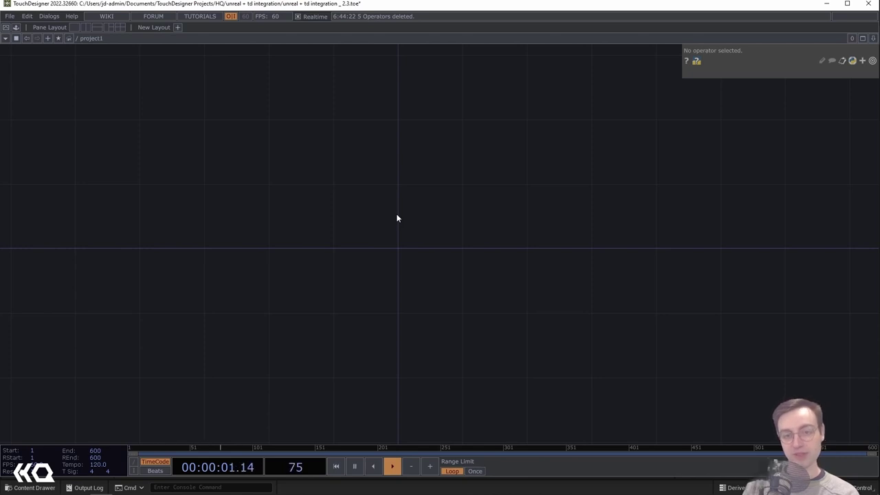
# Create an LFO CHOP (lfo1) from the OP Create Dialog and position it in project1
pyautogui.press('Tab')
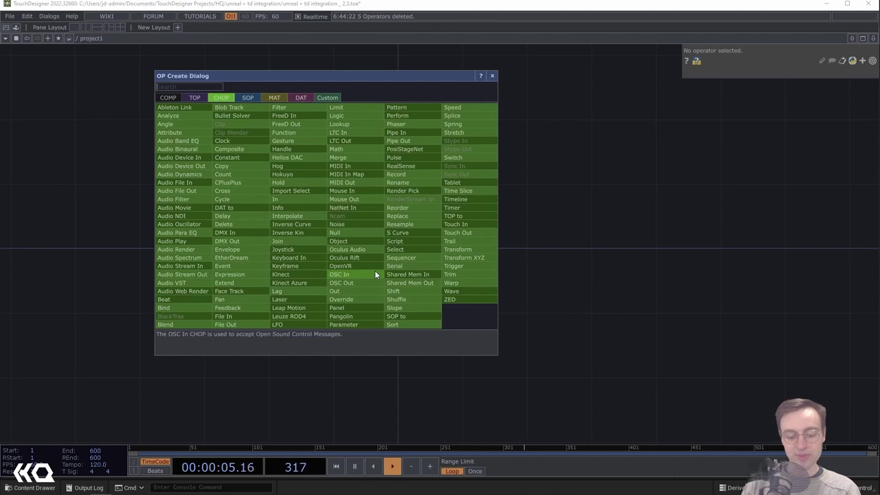
pyautogui.write('lfo')
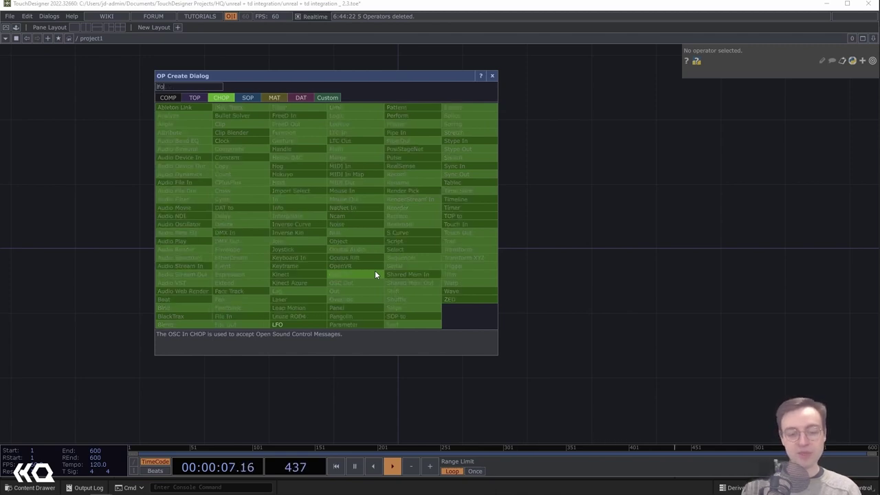
pyautogui.press('Return')
pyautogui.click(454, 217)
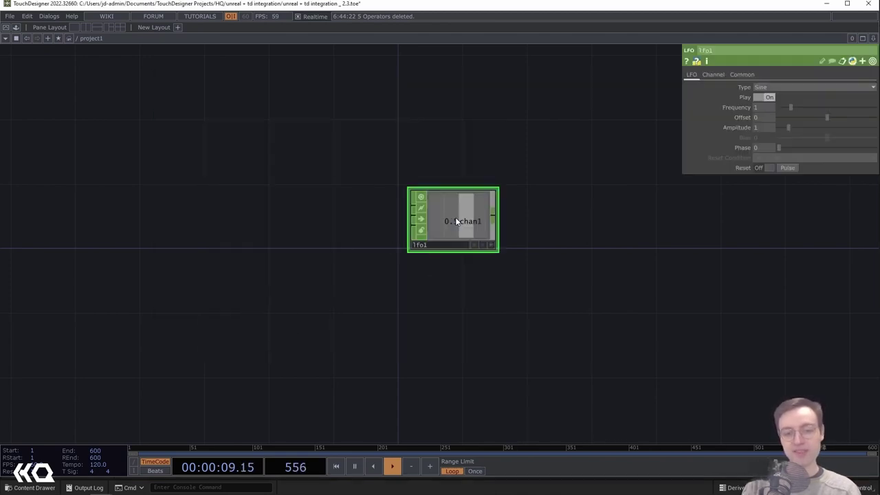
pyautogui.moveTo(523, 310); pyautogui.dragTo(344, 309)
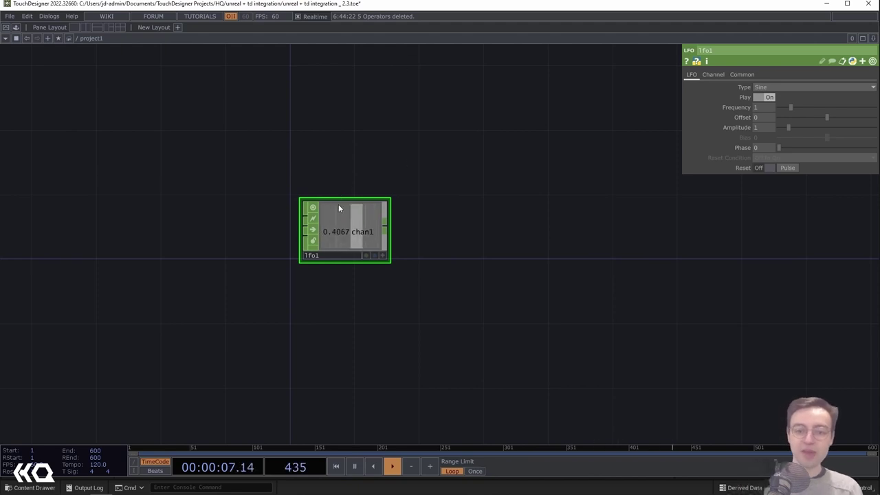
pyautogui.moveTo(342, 238); pyautogui.dragTo(328, 238)
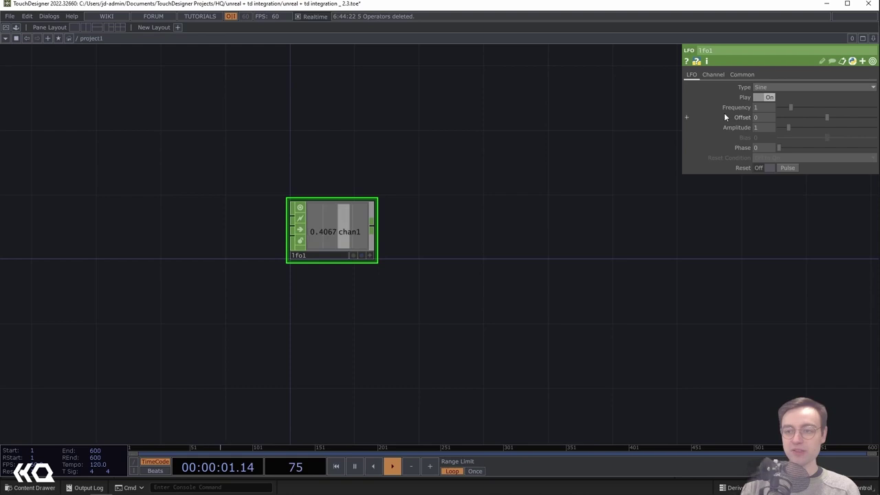
# Change lfo1's Channel Name from chan1 to 'intensity' on the Channel page
pyautogui.click(714, 75)
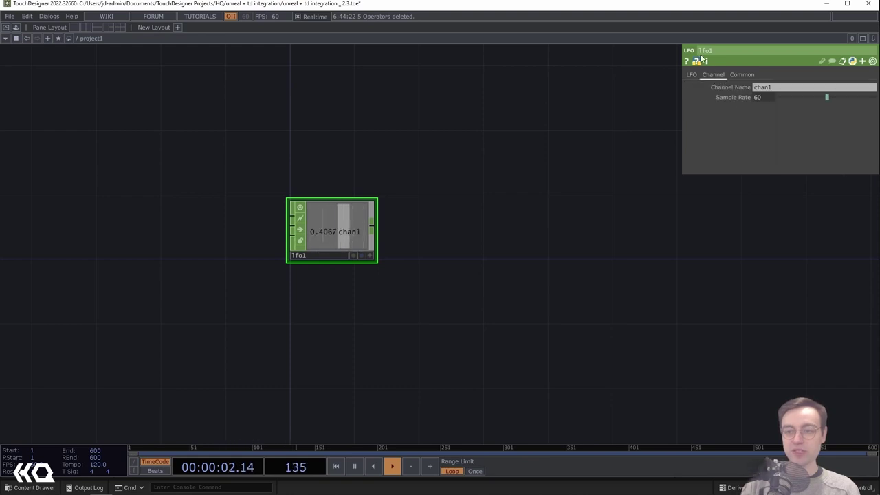
pyautogui.click(773, 87)
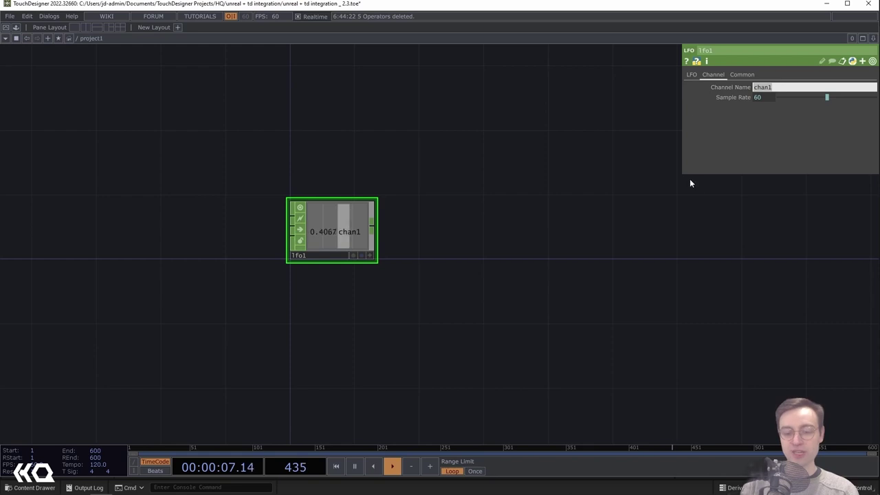
pyautogui.write('intens')
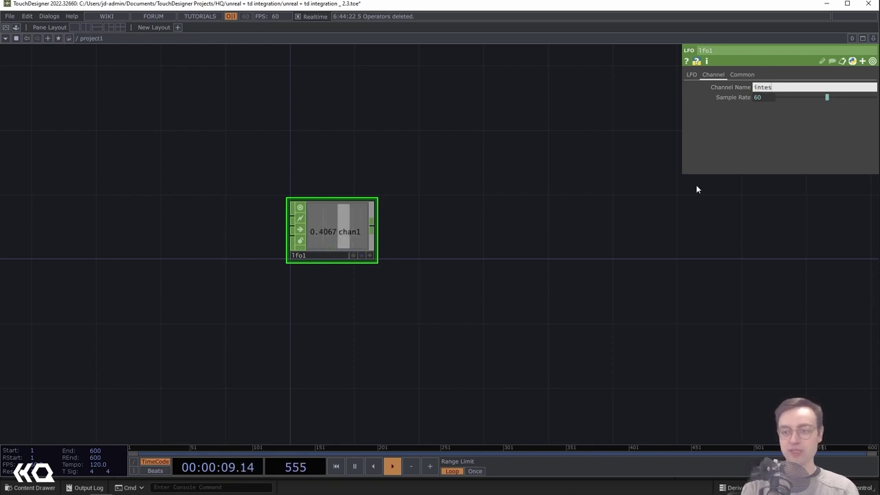
pyautogui.write('ity')
pyautogui.press('Return')
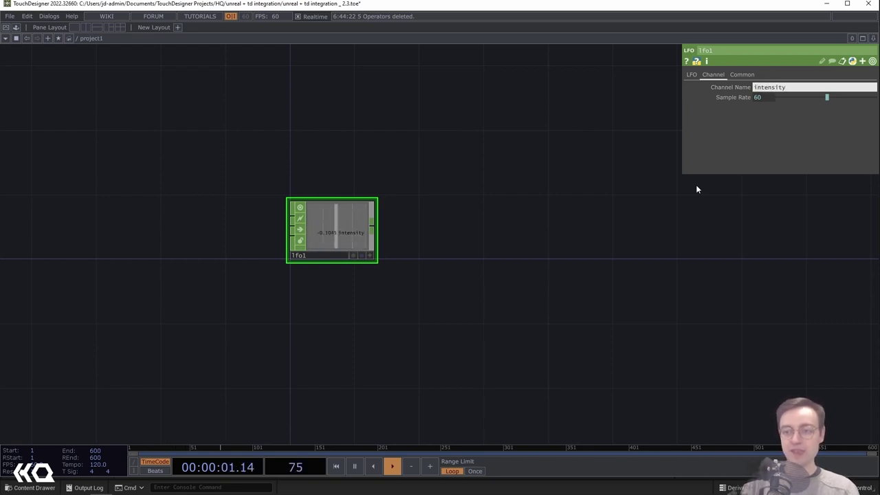